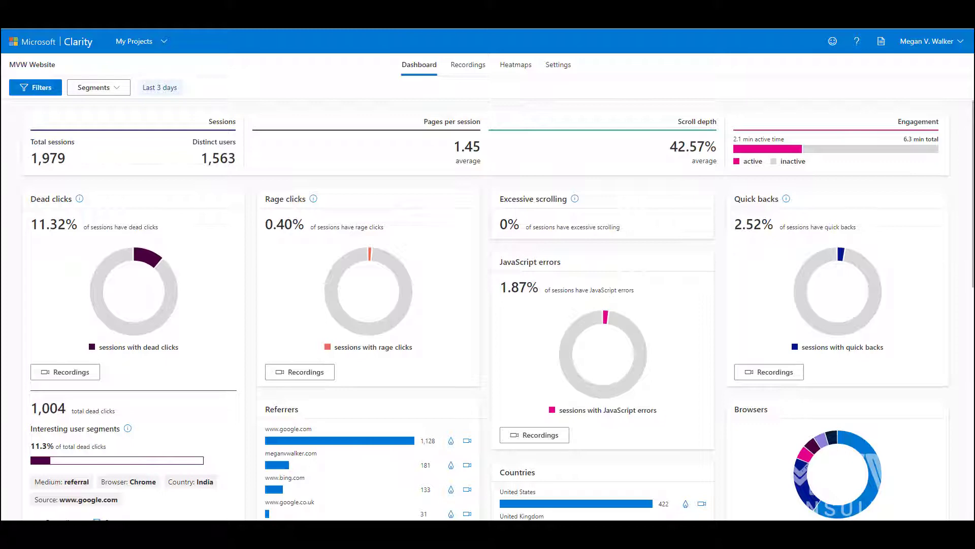
Step: Open the recording filters and close them without applying any
{"action": "left_click", "coordinate": [47, 89]}
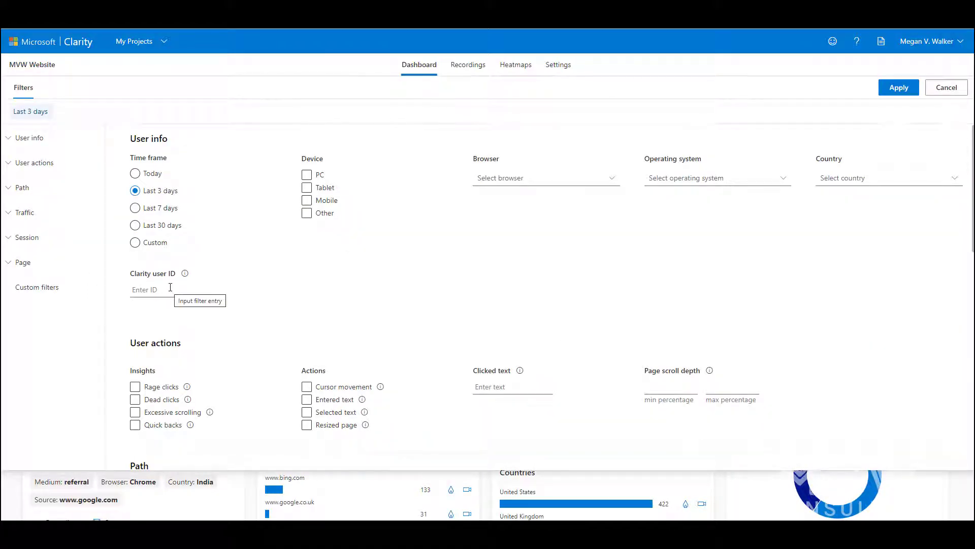
{"action": "mouse_move", "coordinate": [186, 275]}
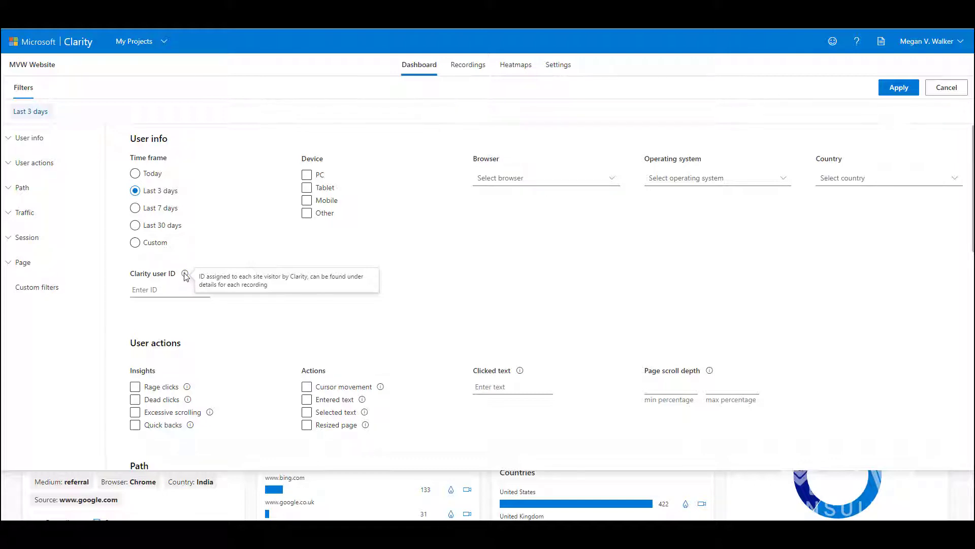
{"action": "left_click", "coordinate": [948, 91]}
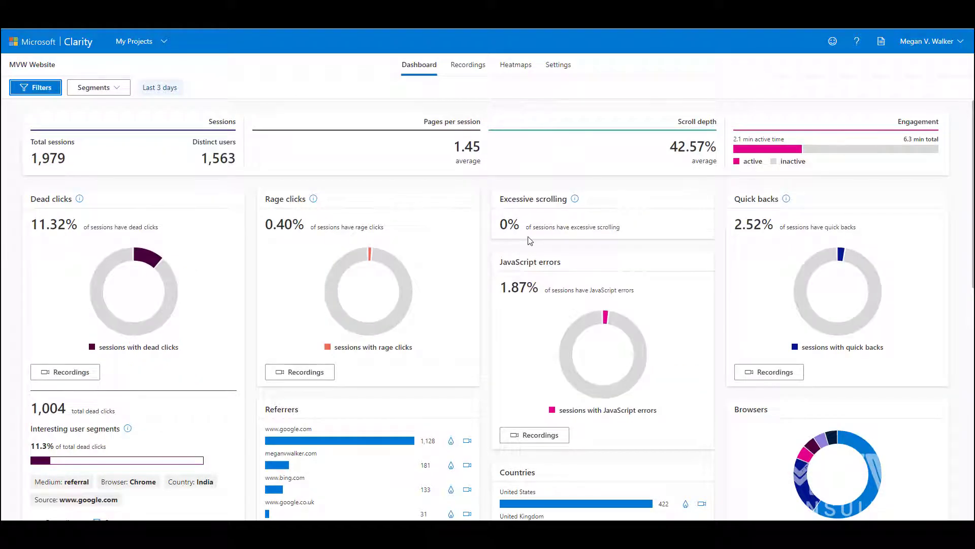
Step: Open the first recording's session details (Sep 10, Belgium) and select its user ID
{"action": "left_click", "coordinate": [467, 66]}
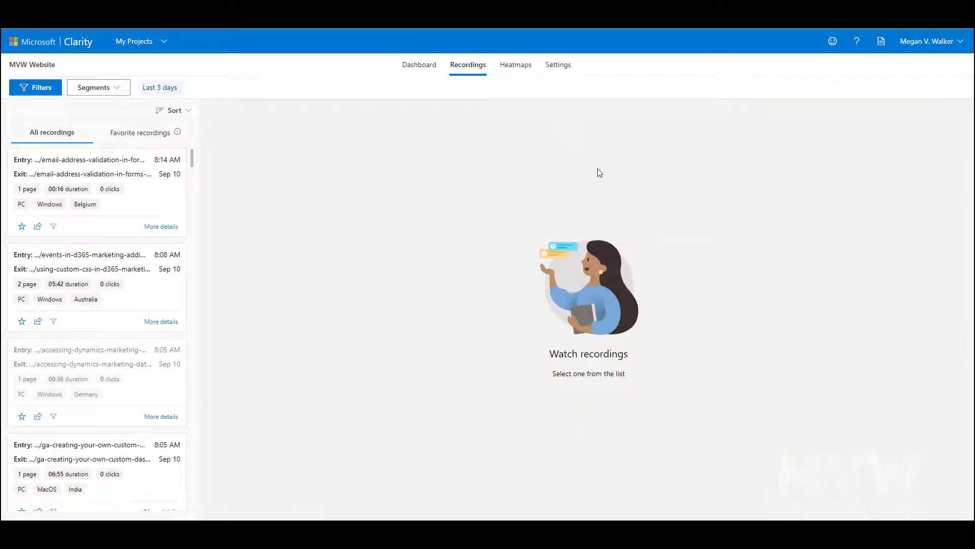
{"action": "left_click", "coordinate": [171, 205]}
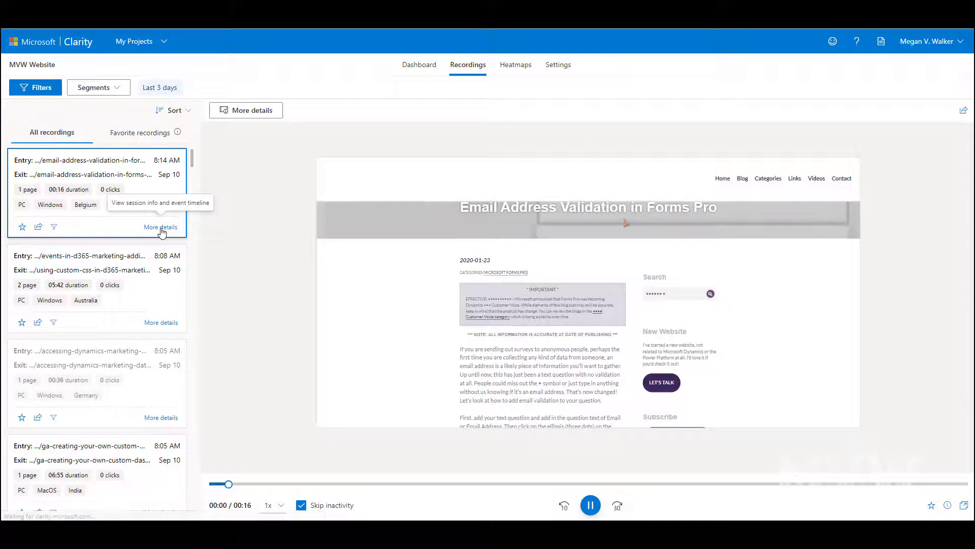
{"action": "left_click", "coordinate": [161, 228]}
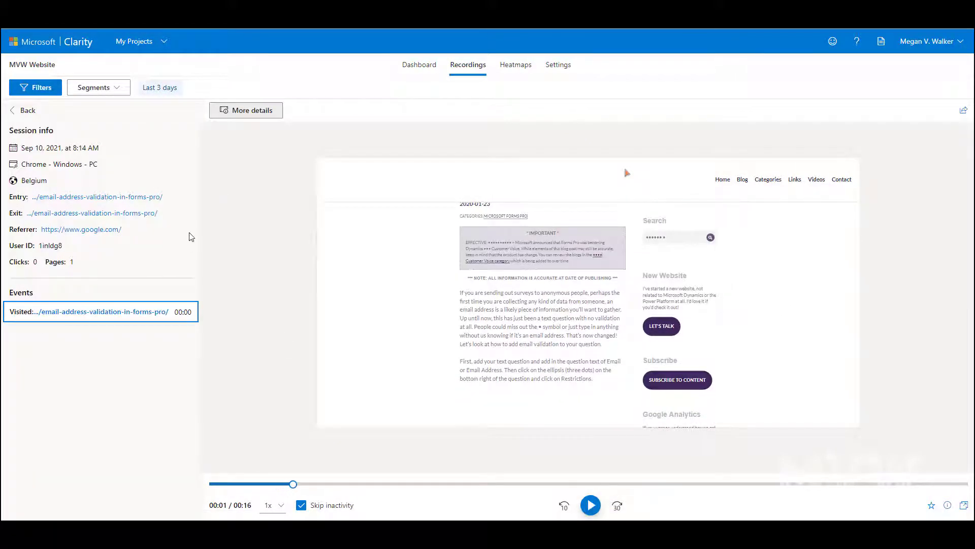
{"action": "left_click_drag", "start_coordinate": [39, 246], "coordinate": [57, 247]}
{"action": "double_click", "coordinate": [64, 247]}
{"action": "key", "text": "ctrl+c"}
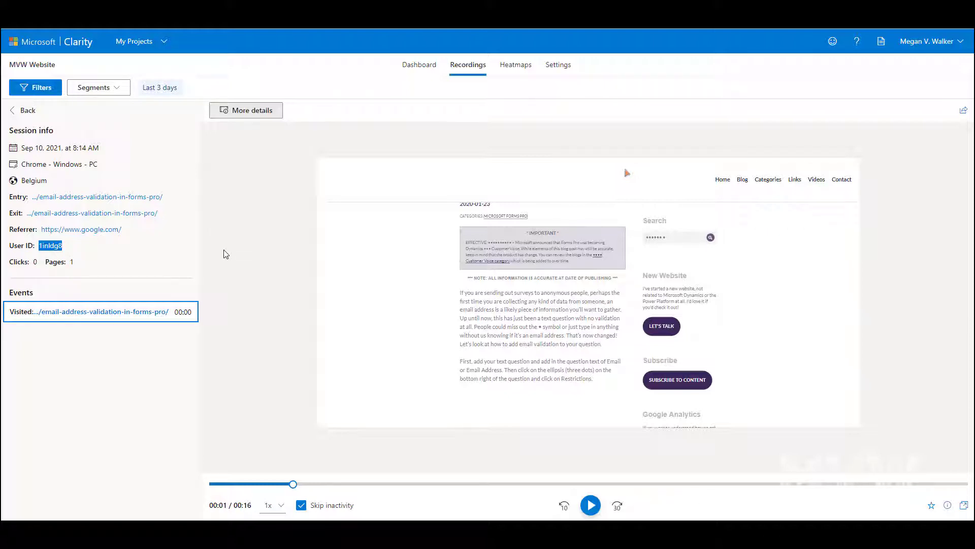
Step: Filter recordings by the pasted Clarity user ID, leaving one Sep 10 Belgium session
{"action": "left_click", "coordinate": [54, 94]}
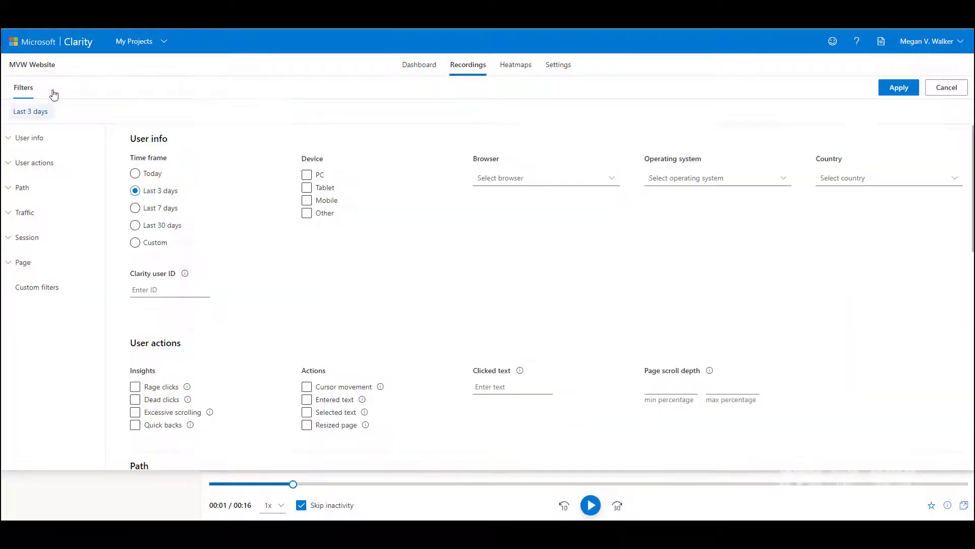
{"action": "left_click", "coordinate": [173, 290]}
{"action": "key", "text": "ctrl+v"}
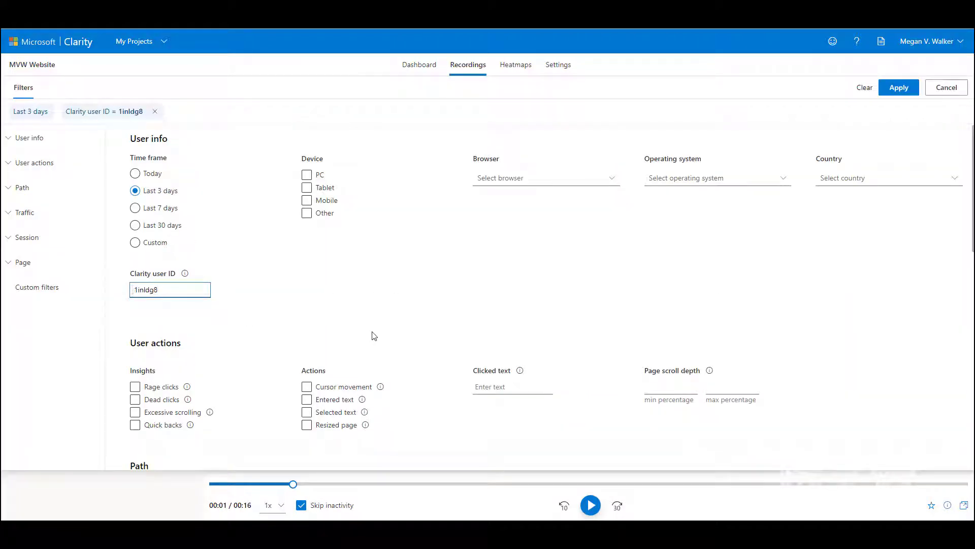
{"action": "left_click", "coordinate": [899, 88]}
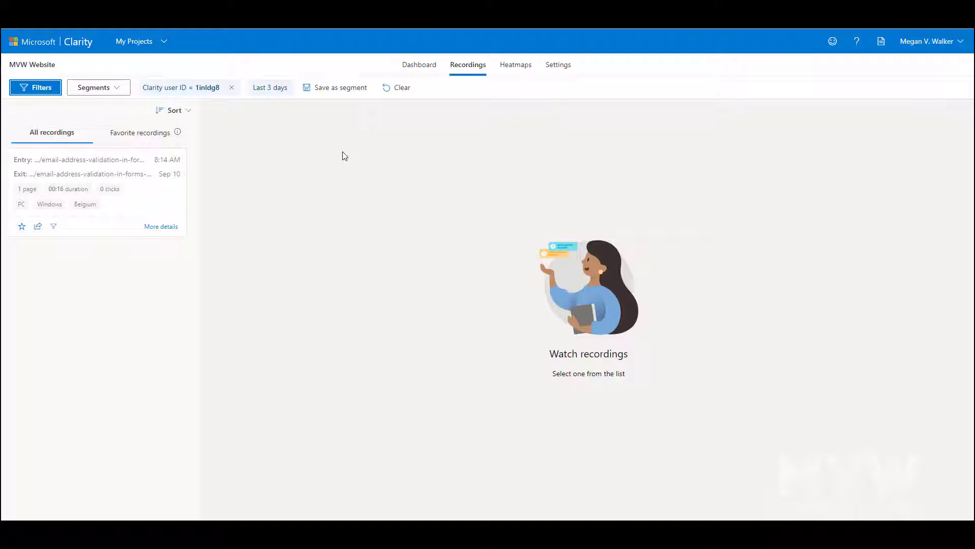
Step: Remove the Clarity user ID filter chip, then switch to the Google Analytics tab
{"action": "left_click", "coordinate": [232, 88]}
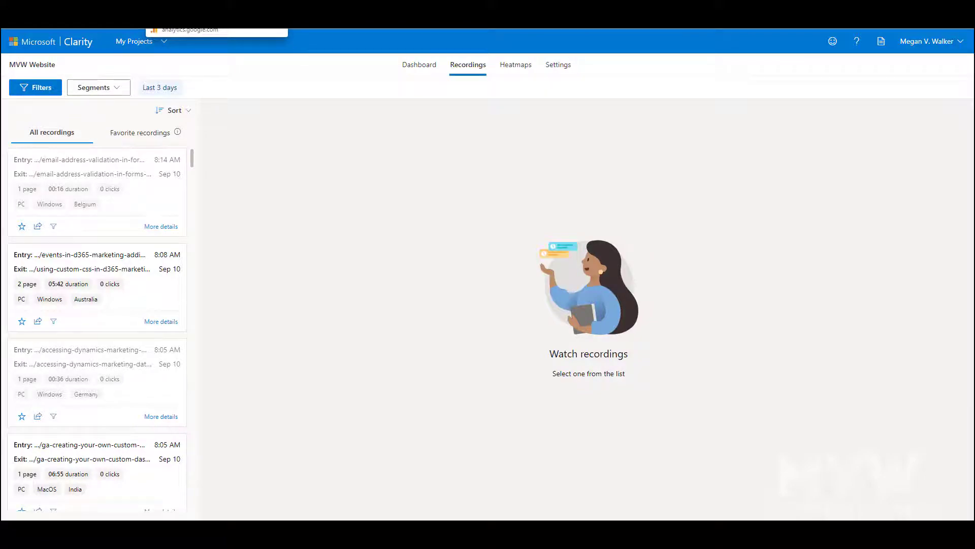
{"action": "left_click", "coordinate": [193, 21]}
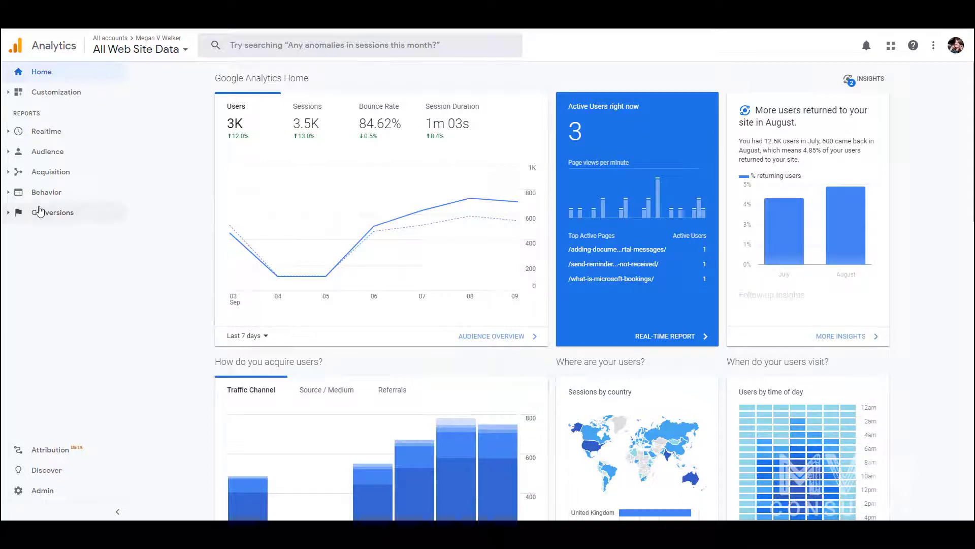
Step: Open the Behavior > Site Content > All Pages report
{"action": "left_click", "coordinate": [6, 193]}
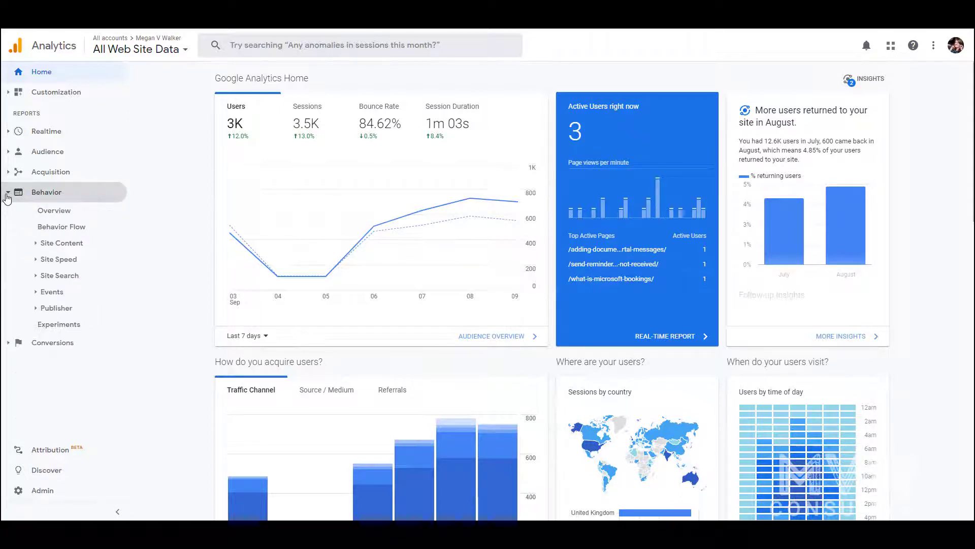
{"action": "left_click", "coordinate": [40, 244]}
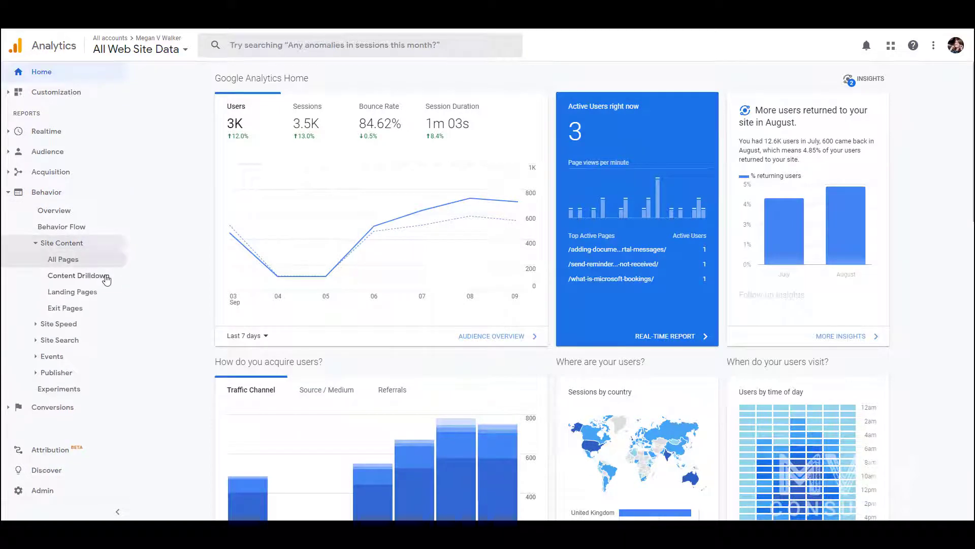
{"action": "left_click", "coordinate": [63, 259]}
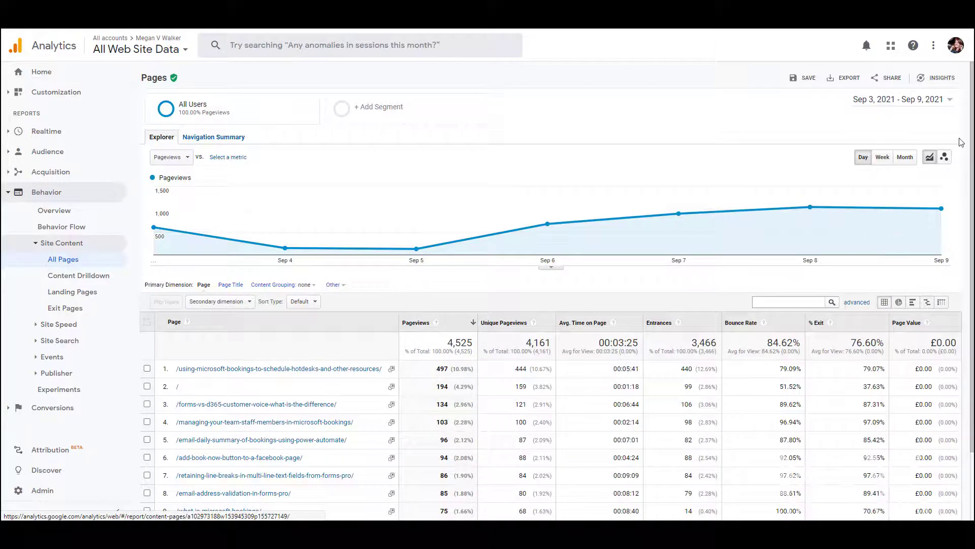
Step: Set the report's date range to Jul 1 – Sep 10, 2021 and scroll the table
{"action": "left_click", "coordinate": [948, 101]}
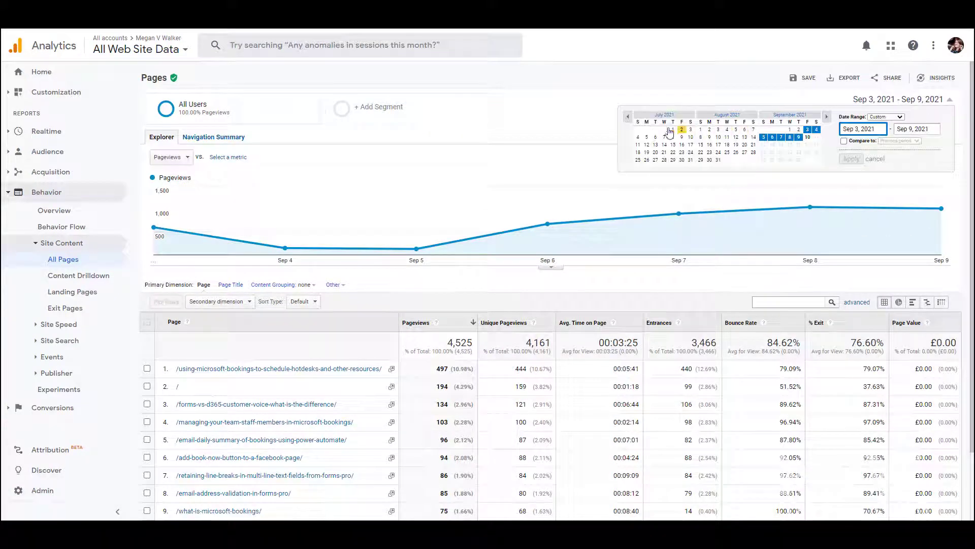
{"action": "left_click", "coordinate": [673, 130]}
{"action": "left_click", "coordinate": [807, 137]}
{"action": "left_click", "coordinate": [851, 159]}
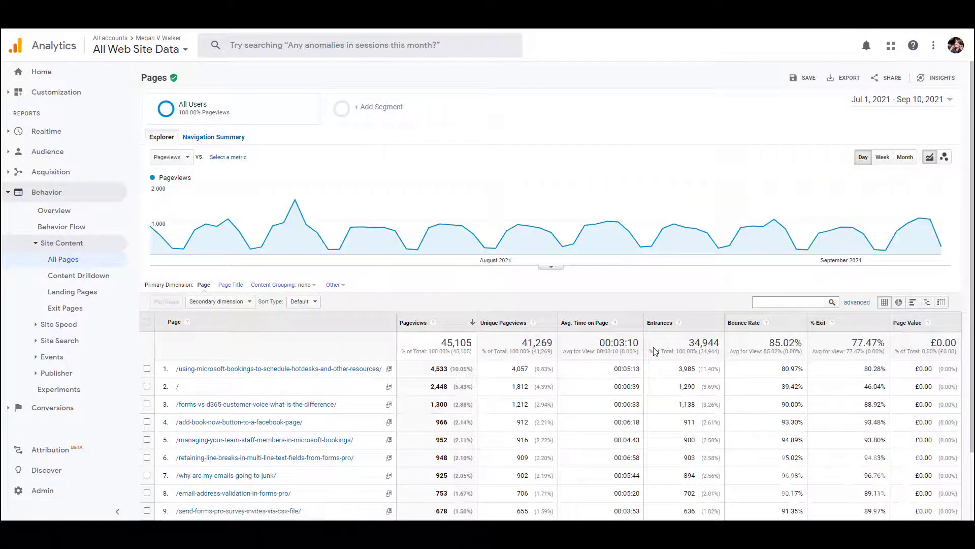
{"action": "scroll", "coordinate": [655, 351], "scroll_direction": "down", "scroll_amount": 2}
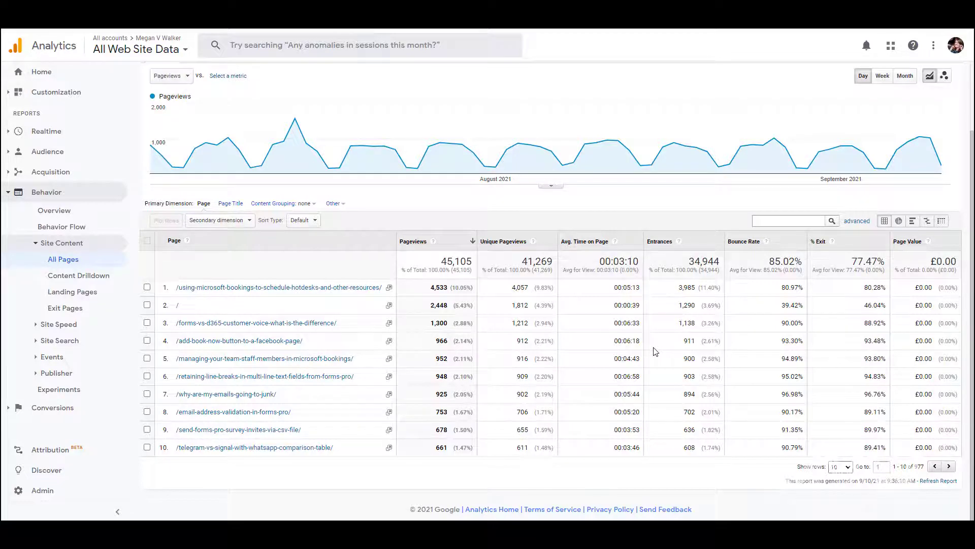
{"action": "scroll", "coordinate": [654, 351], "scroll_direction": "up", "scroll_amount": 2}
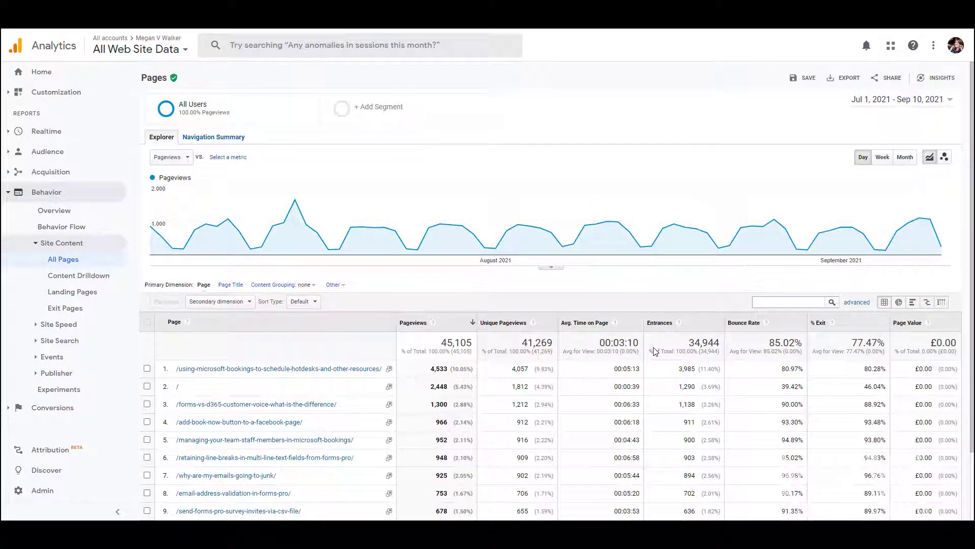
{"action": "scroll", "coordinate": [655, 346], "scroll_direction": "down", "scroll_amount": 2}
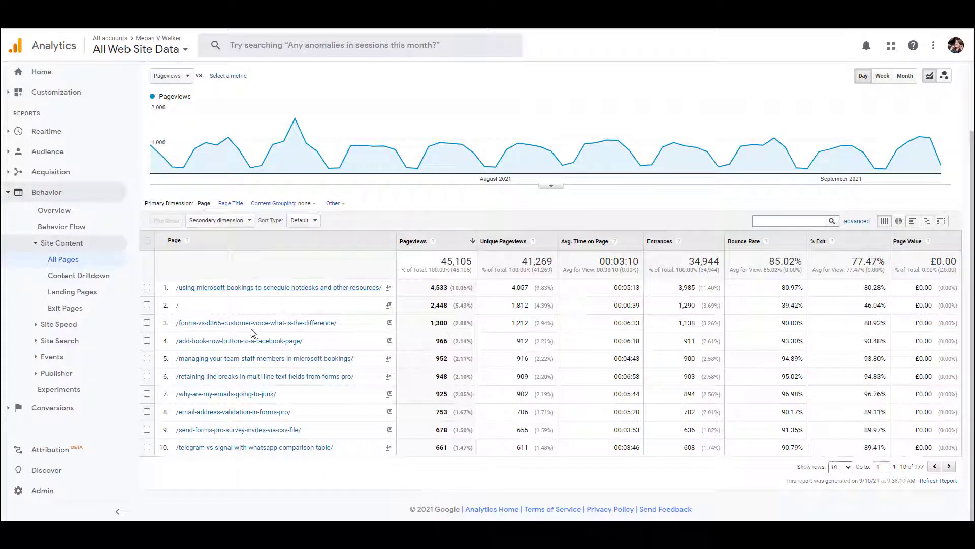
Step: Add Clarity Playback URL as the secondary dimension, found by searching 'clar'
{"action": "left_click", "coordinate": [242, 221]}
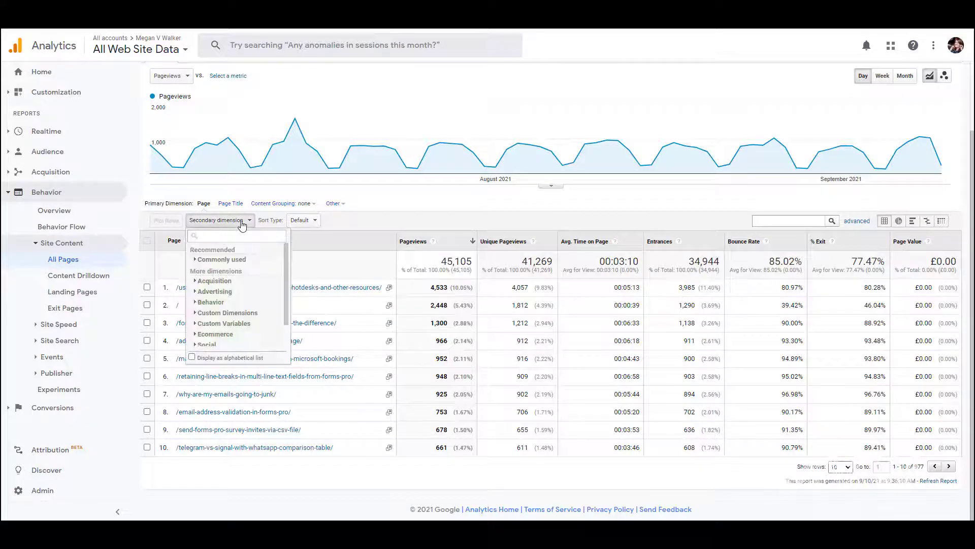
{"action": "type", "text": "clar"}
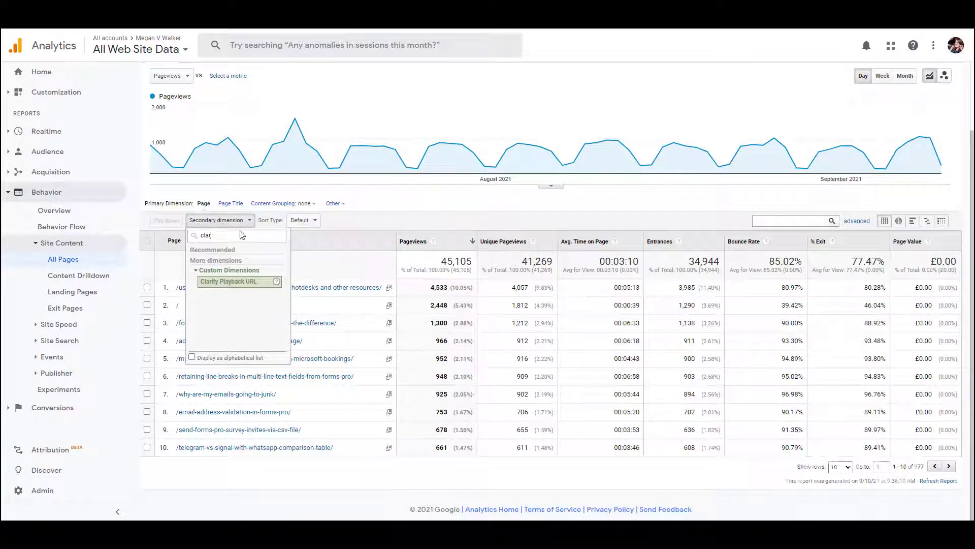
{"action": "left_click", "coordinate": [242, 285]}
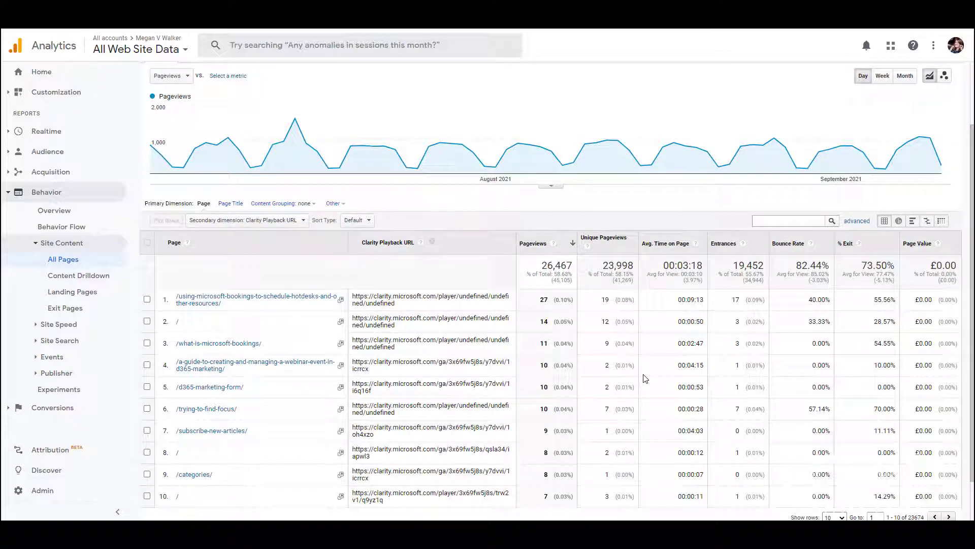
Step: Select the user ID portion of row 4's Clarity Playback URL
{"action": "scroll", "coordinate": [516, 333], "scroll_direction": "down", "scroll_amount": 1}
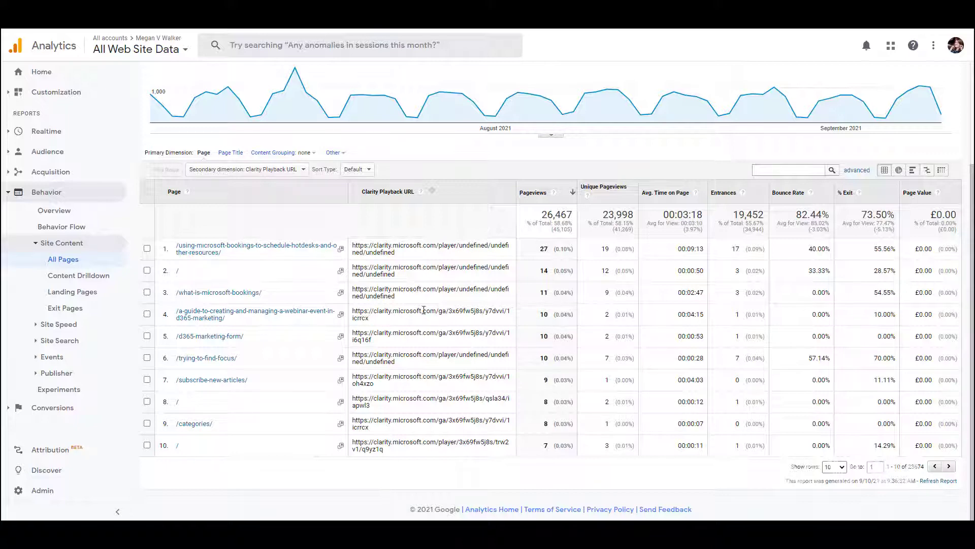
{"action": "left_click_drag", "start_coordinate": [450, 309], "coordinate": [493, 311]}
{"action": "left_click", "coordinate": [480, 317]}
{"action": "left_click_drag", "start_coordinate": [486, 312], "coordinate": [504, 312]}
{"action": "key", "text": "ctrl+c"}
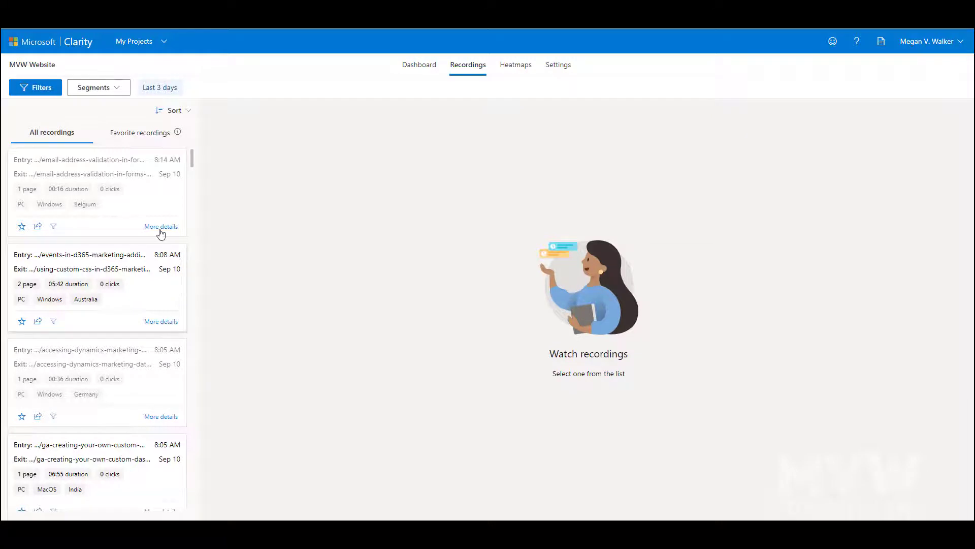
Step: Paste the user ID copied from Analytics into the Clarity user ID filter
{"action": "left_click", "coordinate": [40, 94]}
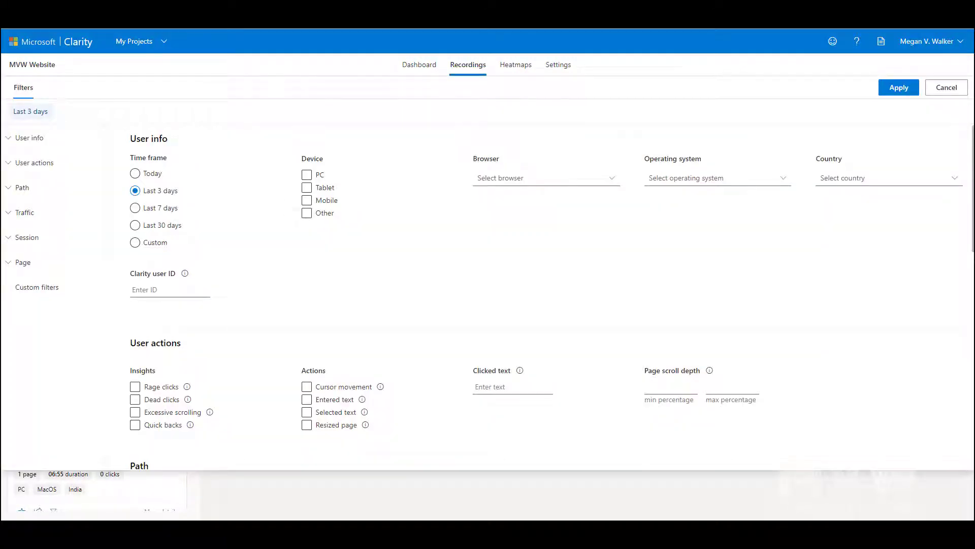
{"action": "left_click", "coordinate": [186, 289]}
{"action": "key", "text": "ctrl+v"}
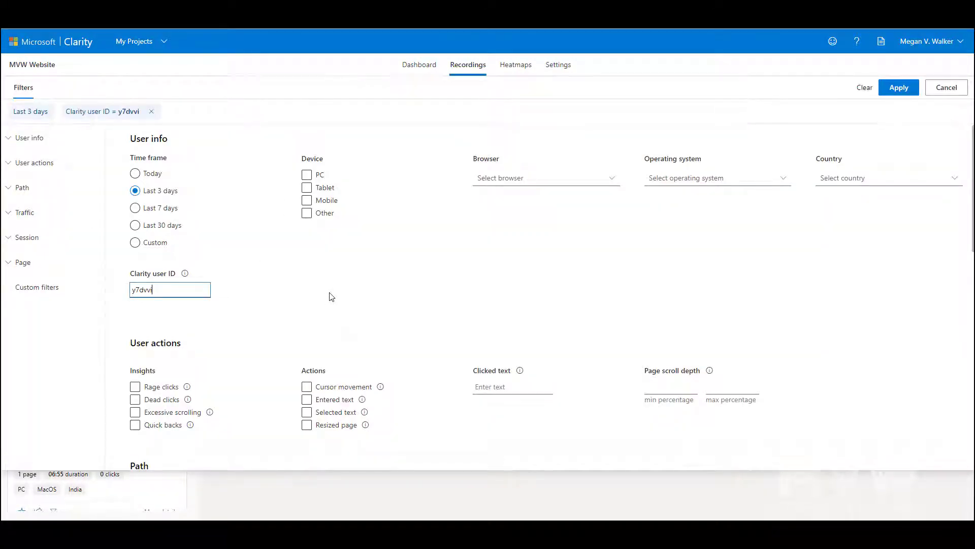
Step: Set a custom time frame starting 1 July 2021 and apply the filters
{"action": "left_click", "coordinate": [135, 244]}
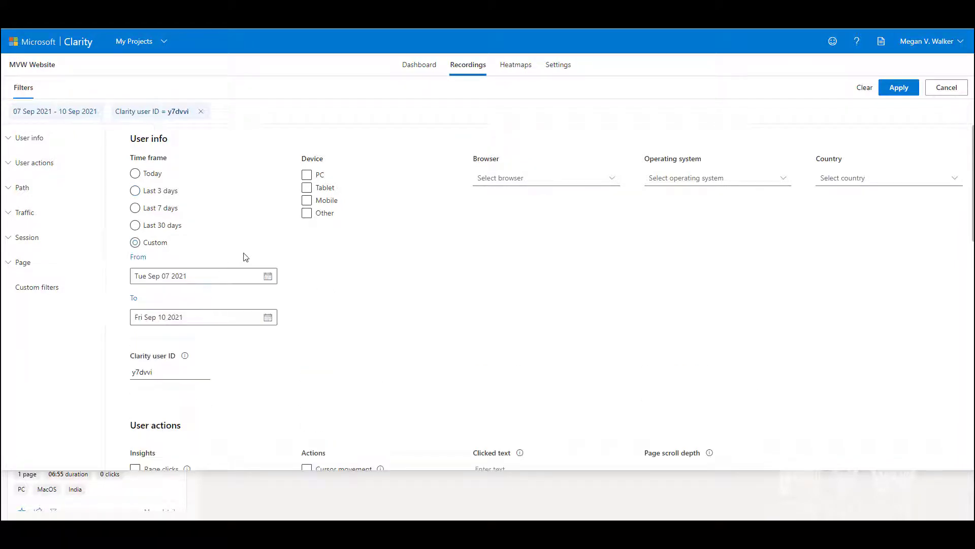
{"action": "left_click", "coordinate": [269, 276]}
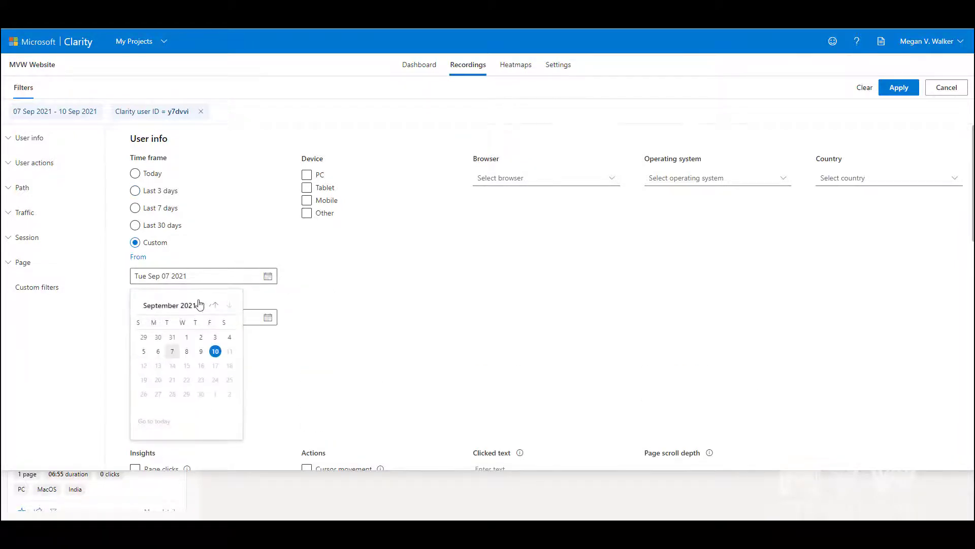
{"action": "left_click", "coordinate": [215, 305]}
{"action": "left_click", "coordinate": [214, 304]}
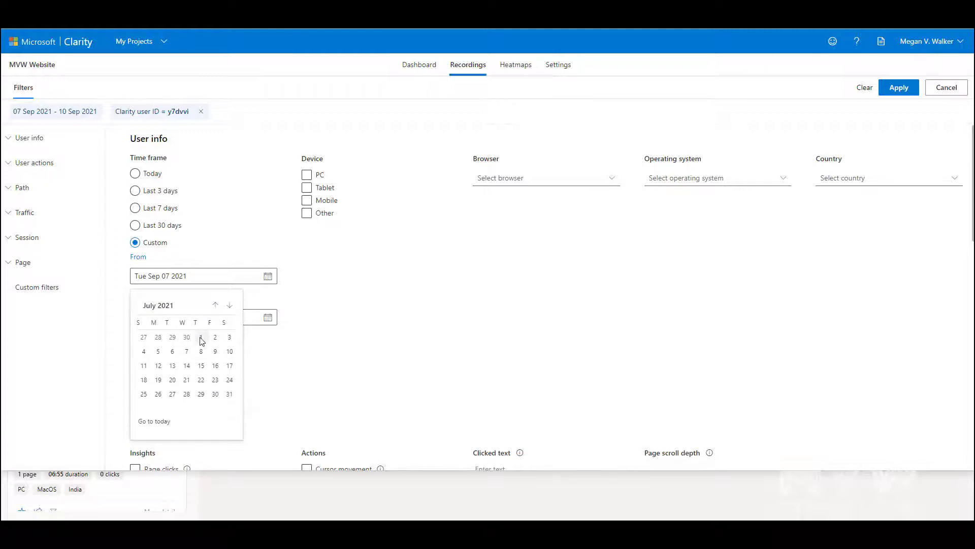
{"action": "left_click", "coordinate": [201, 338]}
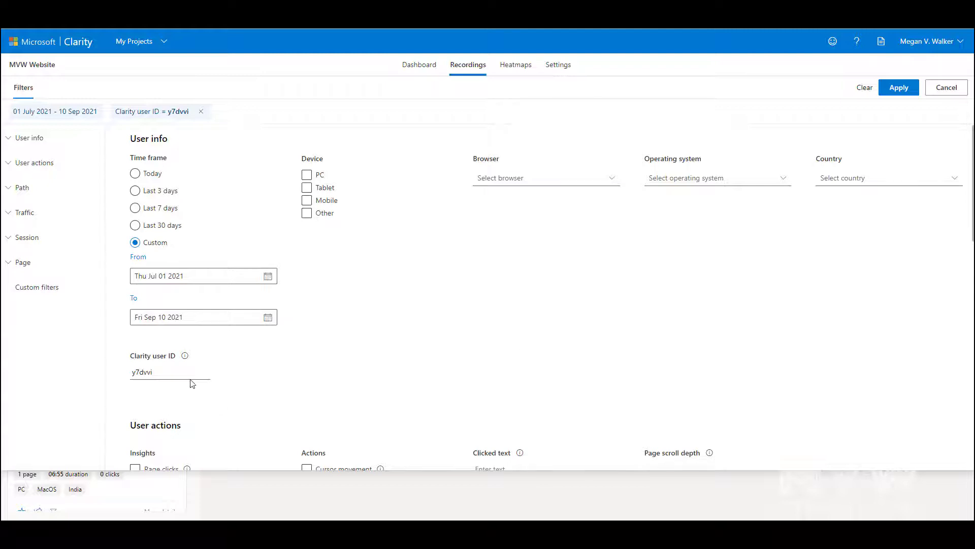
{"action": "left_click", "coordinate": [898, 87]}
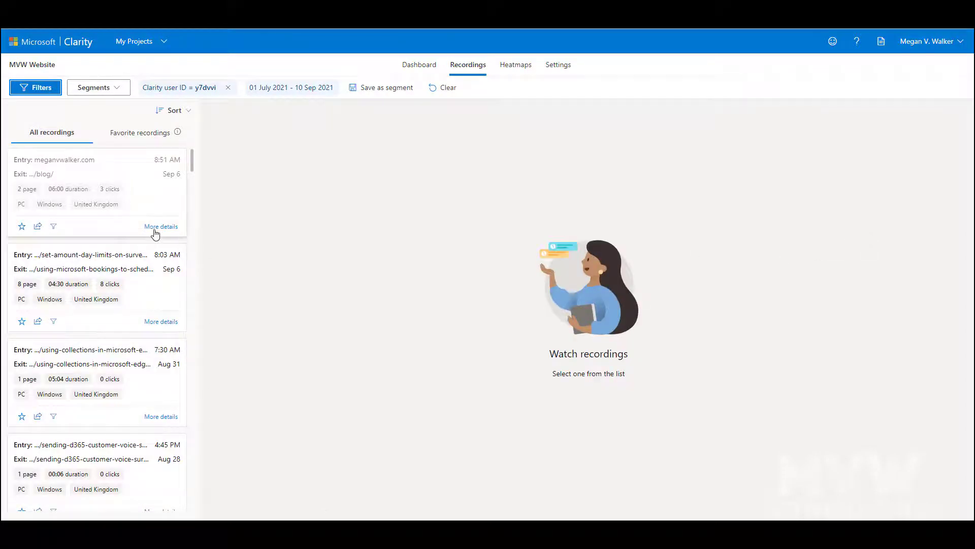
{"action": "scroll", "coordinate": [152, 233], "scroll_direction": "down", "scroll_amount": 8}
{"action": "scroll", "coordinate": [155, 234], "scroll_direction": "down", "scroll_amount": 4}
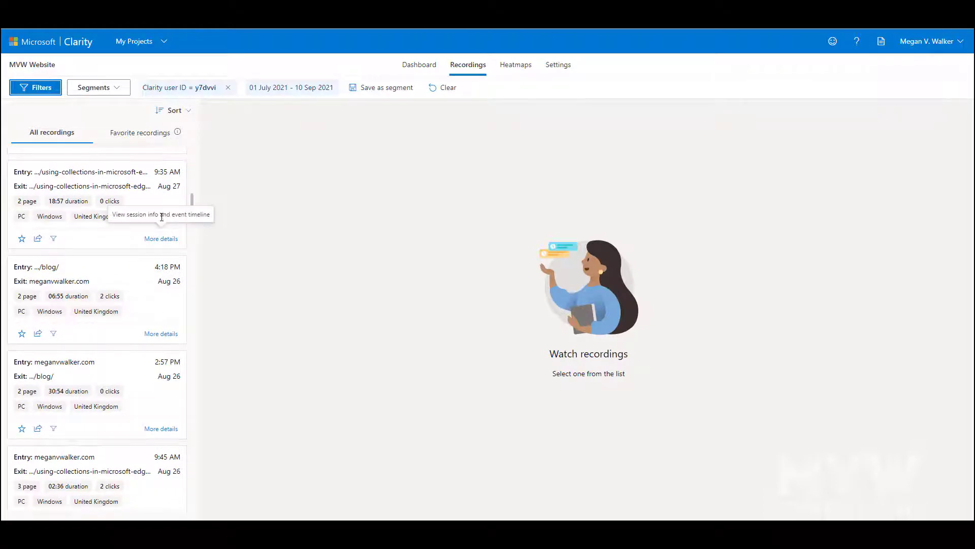
{"action": "scroll", "coordinate": [176, 244], "scroll_direction": "down", "scroll_amount": 2}
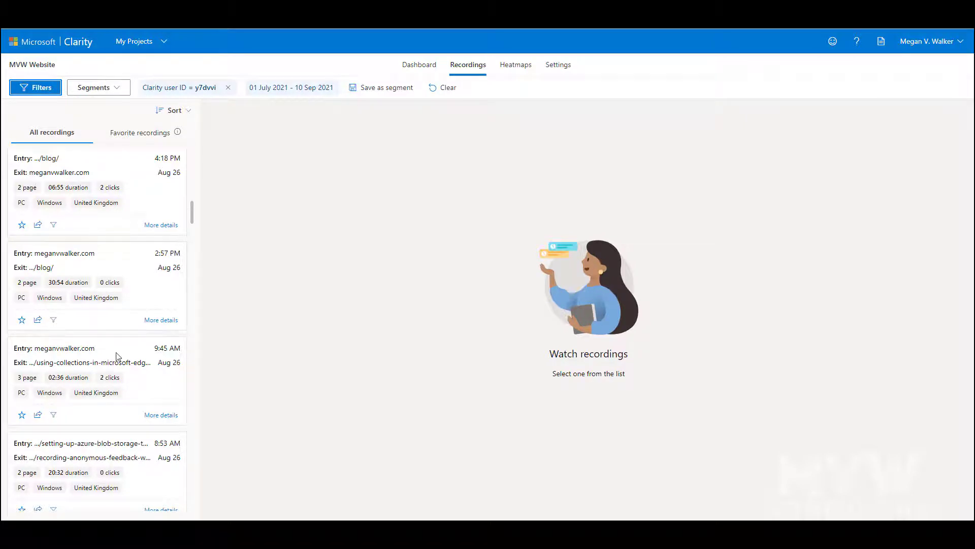
{"action": "scroll", "coordinate": [143, 341], "scroll_direction": "down", "scroll_amount": 5}
{"action": "scroll", "coordinate": [143, 347], "scroll_direction": "down", "scroll_amount": 20}
{"action": "scroll", "coordinate": [141, 293], "scroll_direction": "down", "scroll_amount": 20}
{"action": "scroll", "coordinate": [143, 292], "scroll_direction": "down", "scroll_amount": 20}
{"action": "scroll", "coordinate": [144, 285], "scroll_direction": "down", "scroll_amount": 15}
{"action": "scroll", "coordinate": [144, 285], "scroll_direction": "up", "scroll_amount": 20}
{"action": "scroll", "coordinate": [144, 287], "scroll_direction": "up", "scroll_amount": 20}
{"action": "scroll", "coordinate": [143, 286], "scroll_direction": "up", "scroll_amount": 20}
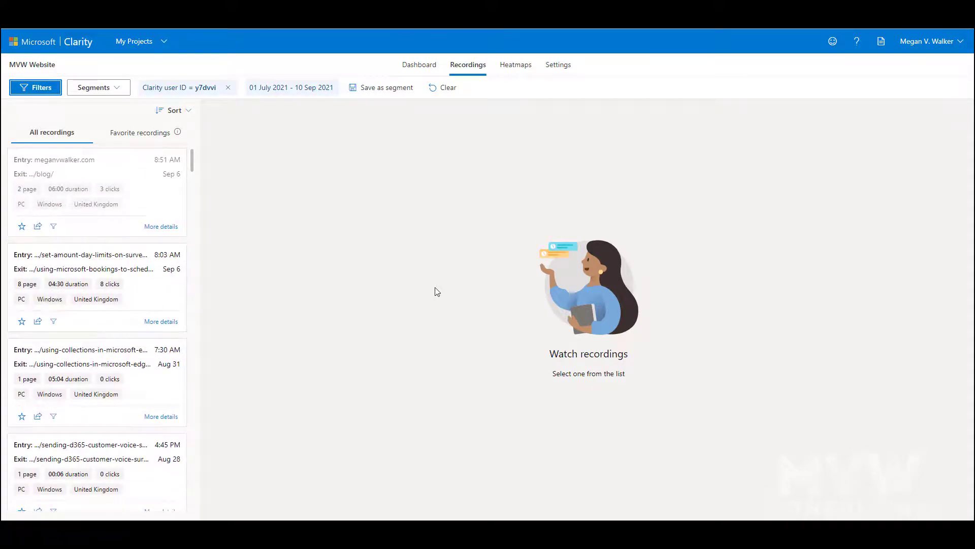